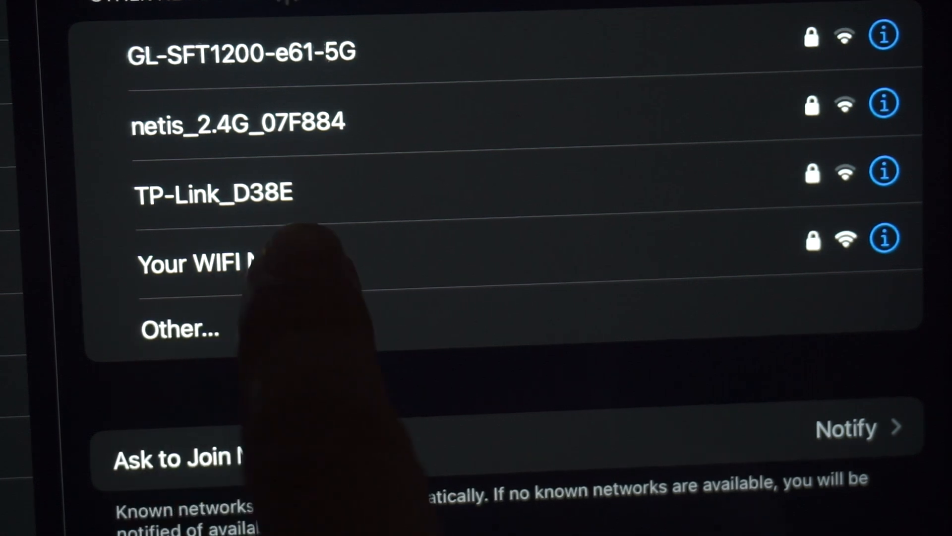
# Step: Join the 'Your WIFI Name' Wi-Fi network using the router's network key
pyautogui.click(258, 270)
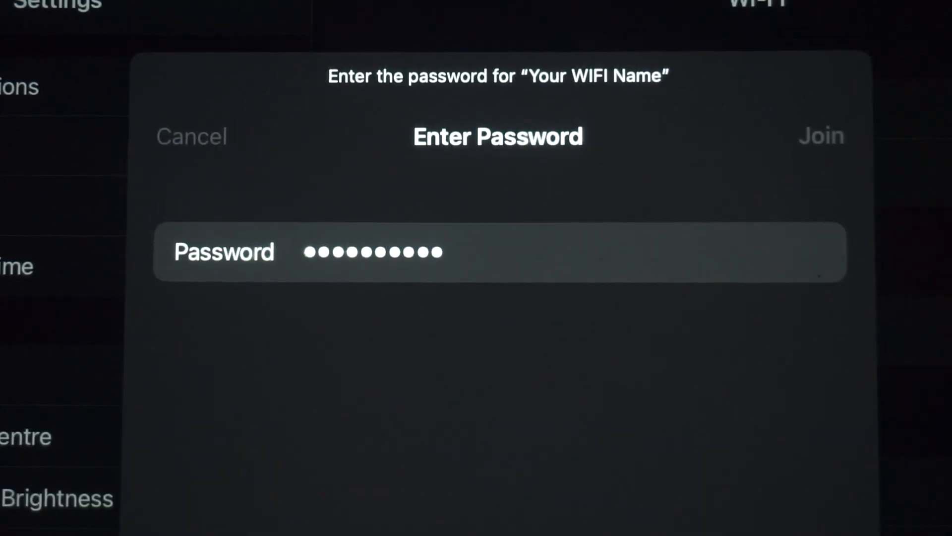
pyautogui.click(820, 133)
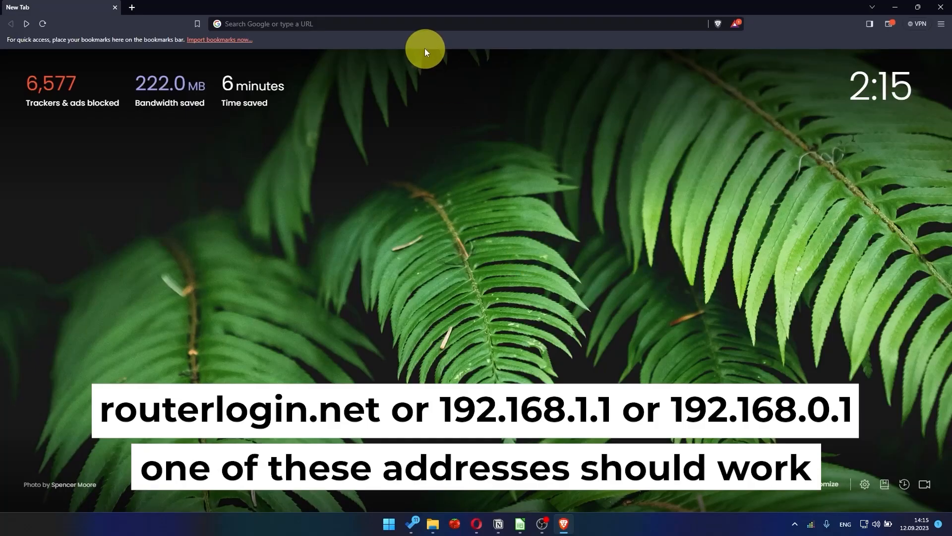
# Step: Load the router admin page at 192.168.1.1 in Brave
pyautogui.click(419, 25)
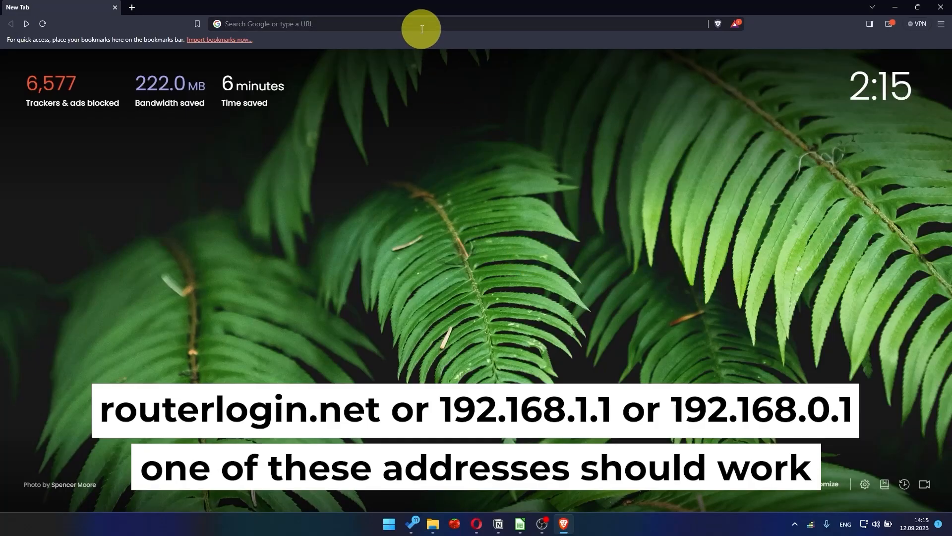
pyautogui.write('19')
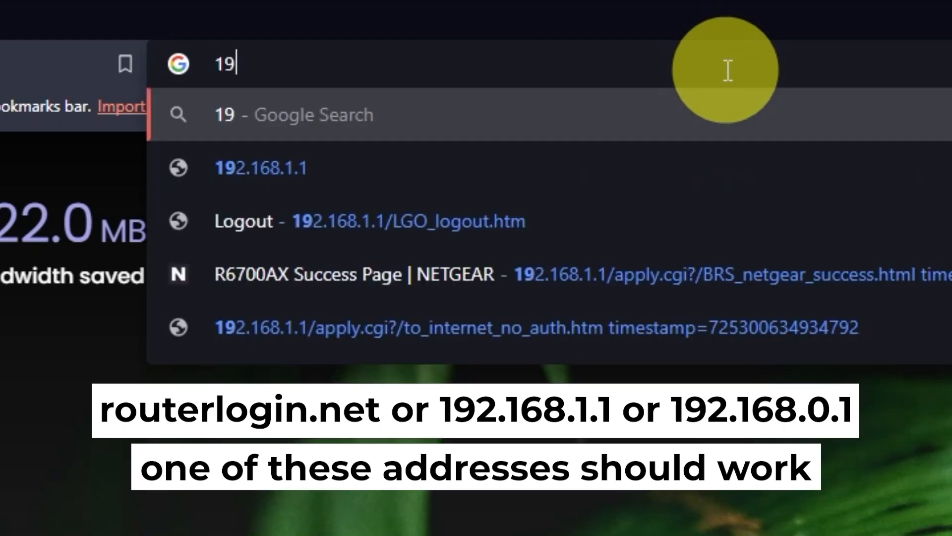
pyautogui.write('2.16')
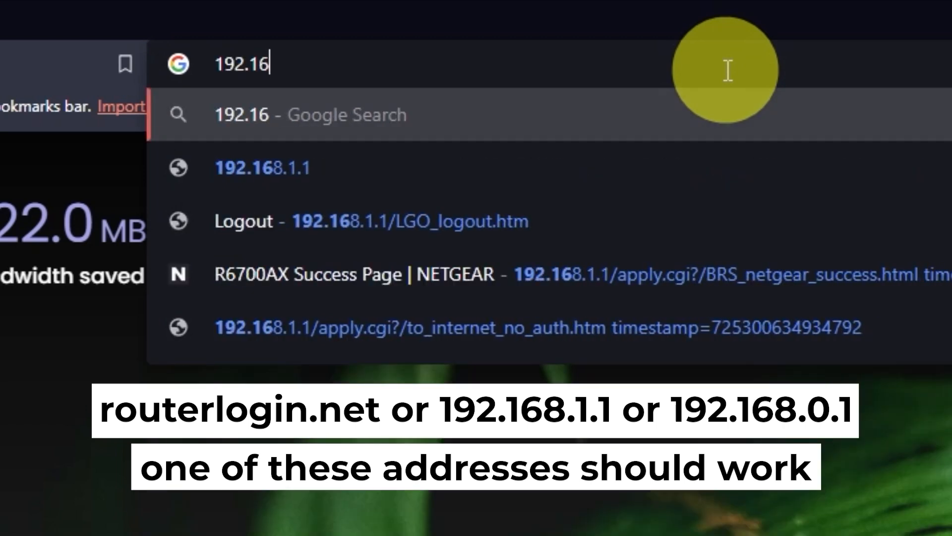
pyautogui.write('8.1.1')
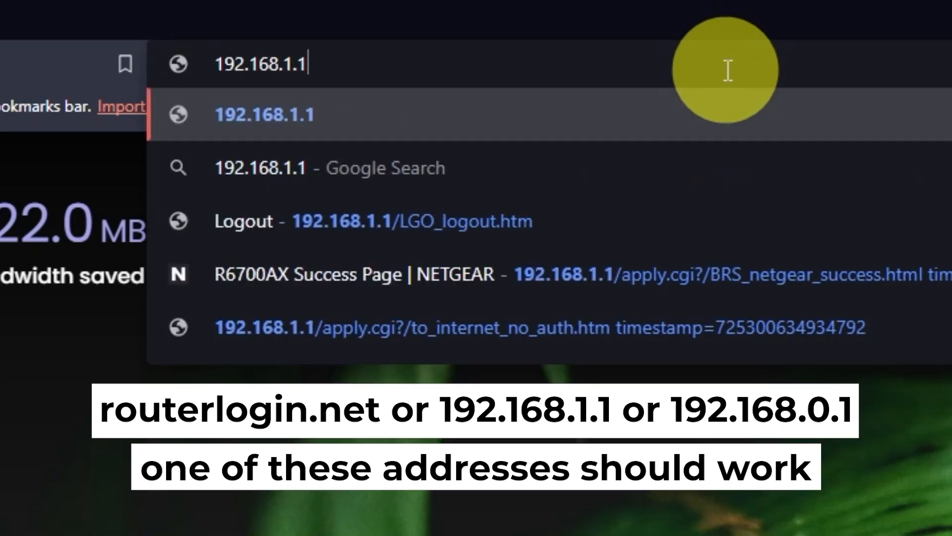
pyautogui.press('Return')
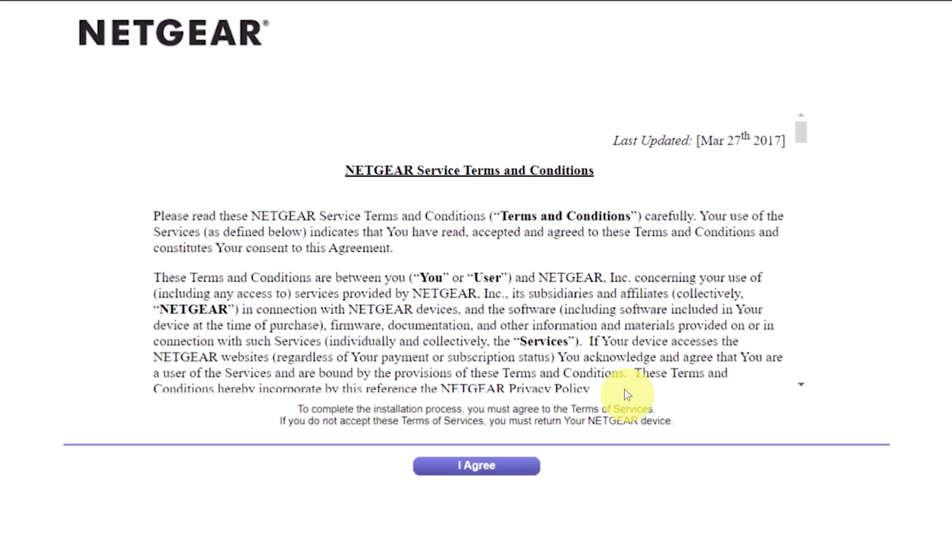
# Step: Accept the NETGEAR terms and choose manual Internet configuration, confirming the warning
pyautogui.click(505, 464)
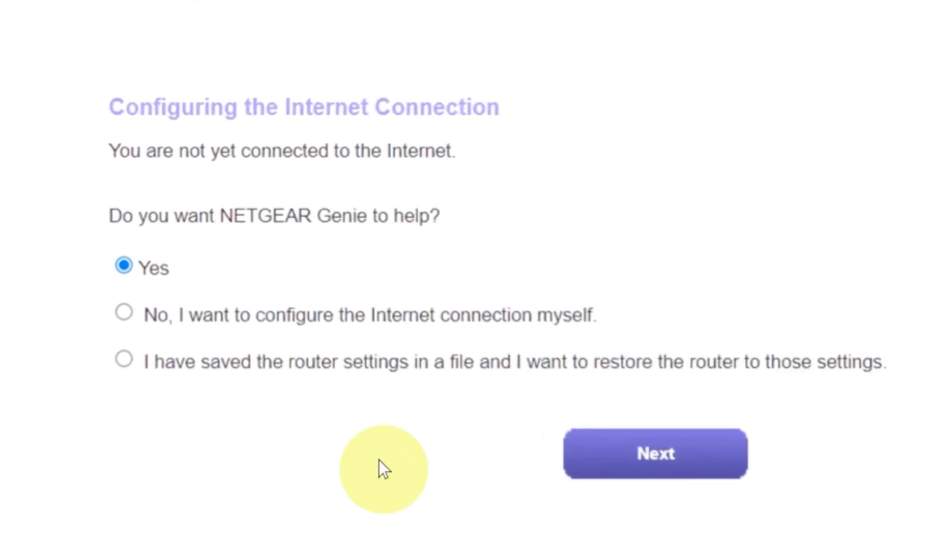
pyautogui.click(124, 313)
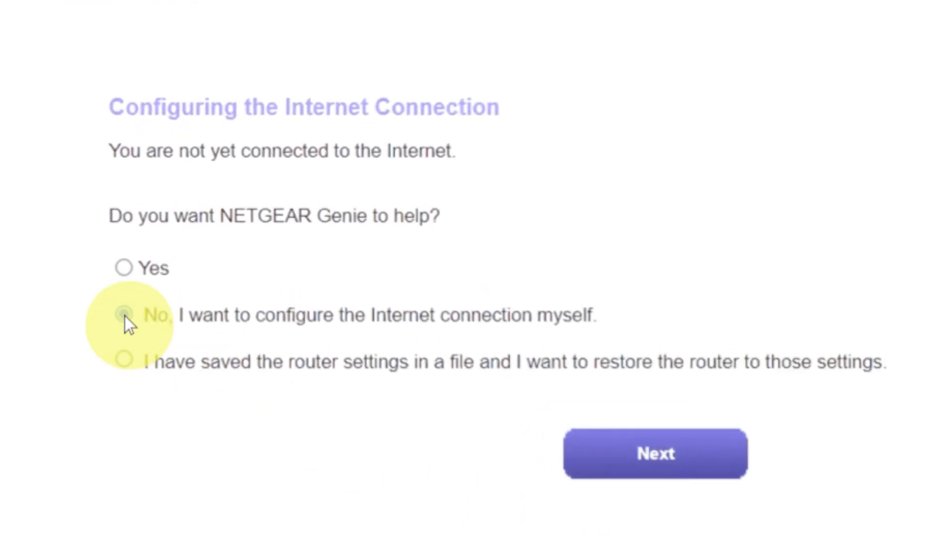
pyautogui.click(606, 453)
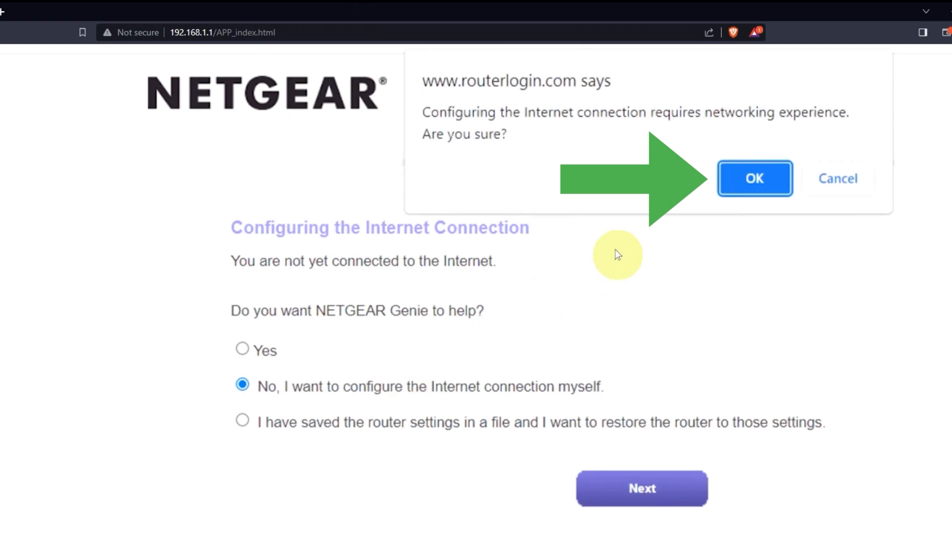
pyautogui.click(742, 177)
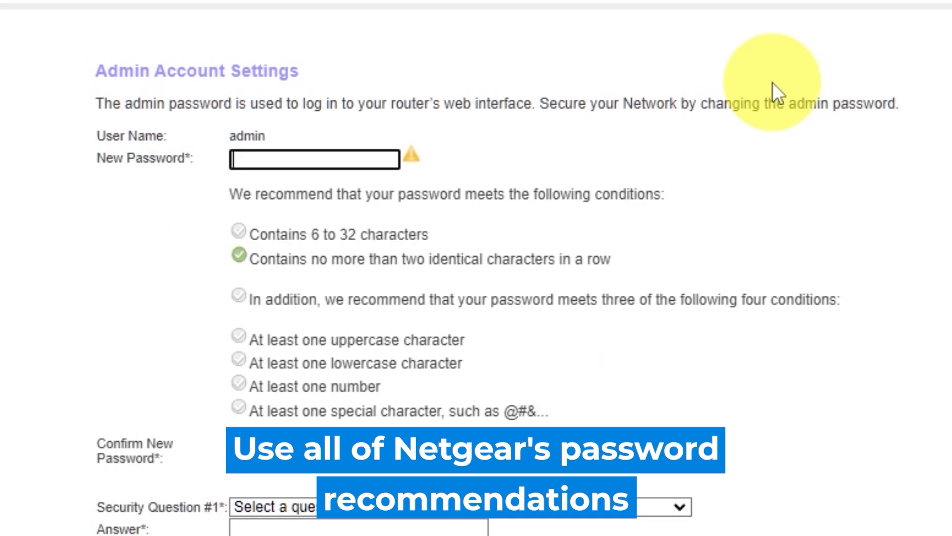
# Step: Enter a new admin password and move to its confirmation field
pyautogui.click(925, 171)
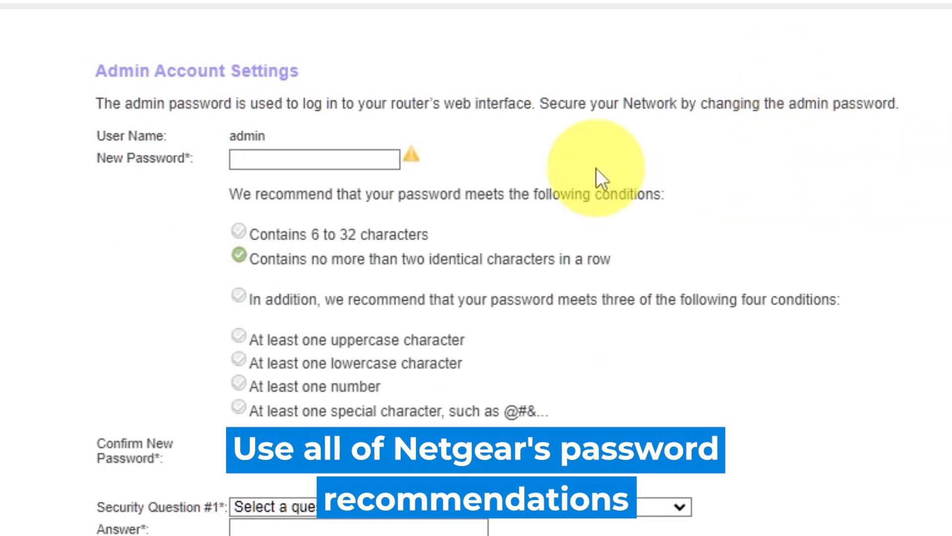
pyautogui.click(296, 155)
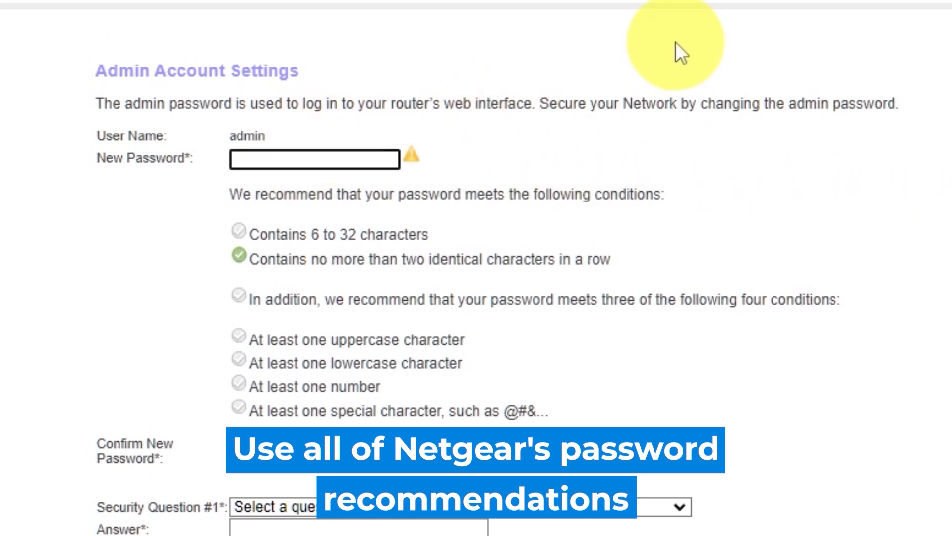
pyautogui.write('••••')
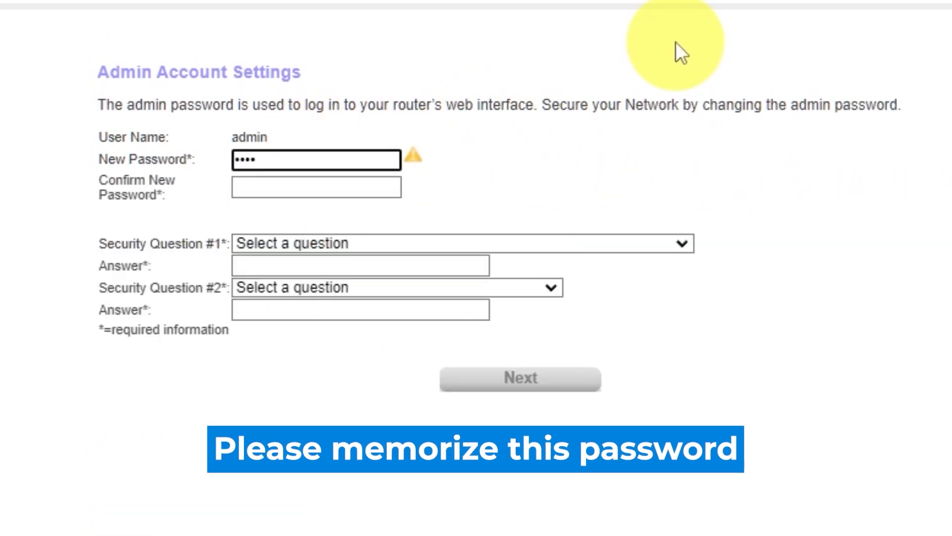
pyautogui.write('••')
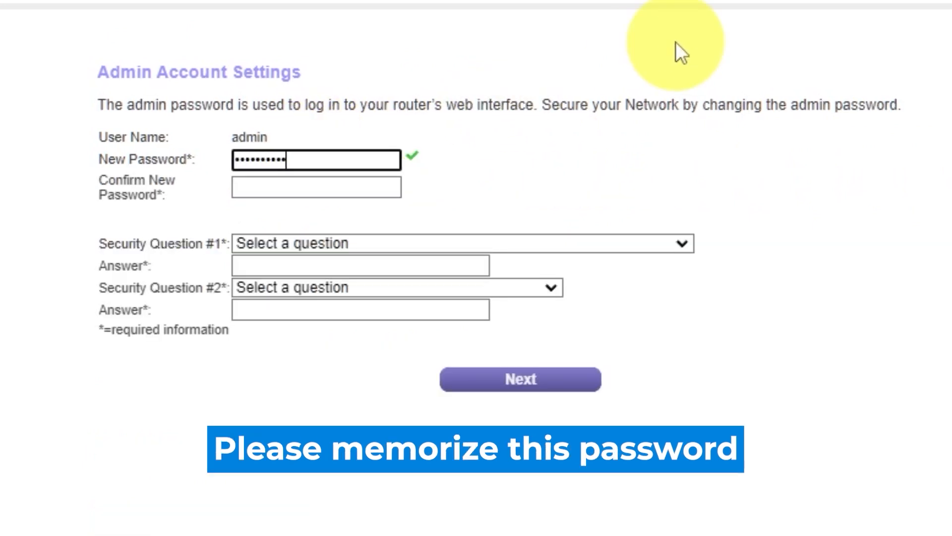
pyautogui.click(350, 188)
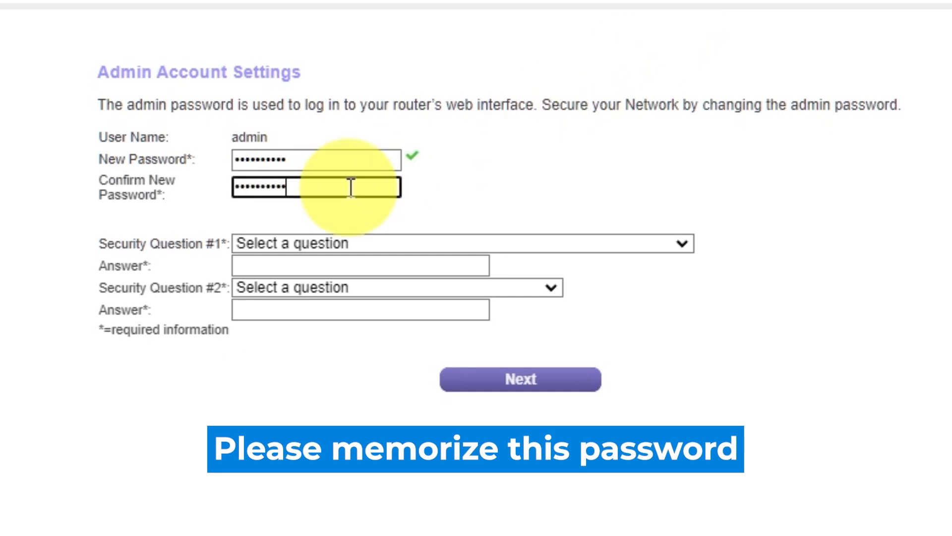
# Step: Choose the first-school and father's-birth-city security questions, answer both, and submit
pyautogui.click(679, 240)
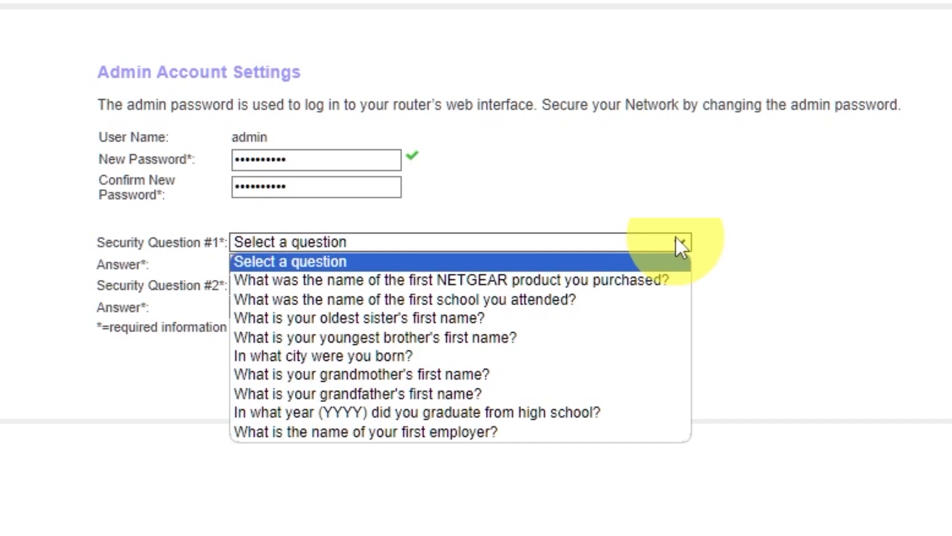
pyautogui.click(522, 299)
pyautogui.click(463, 267)
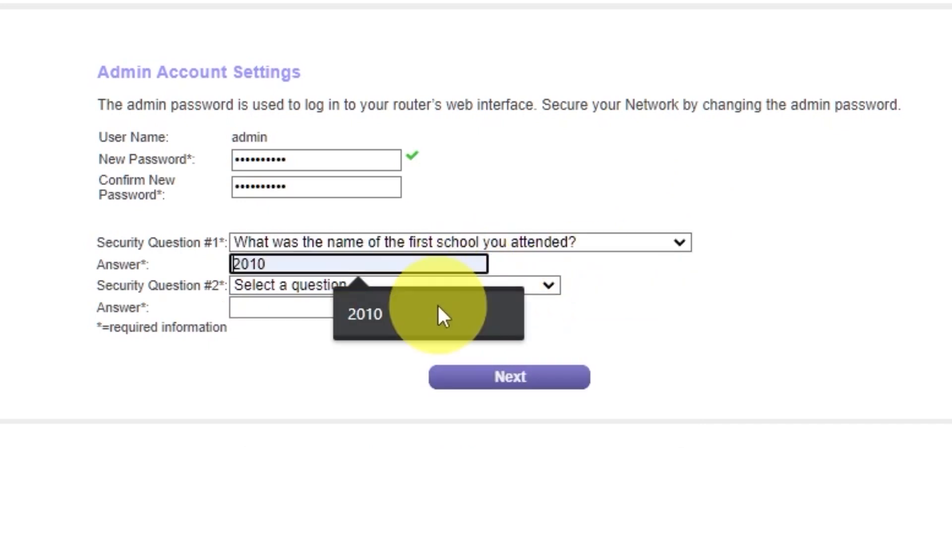
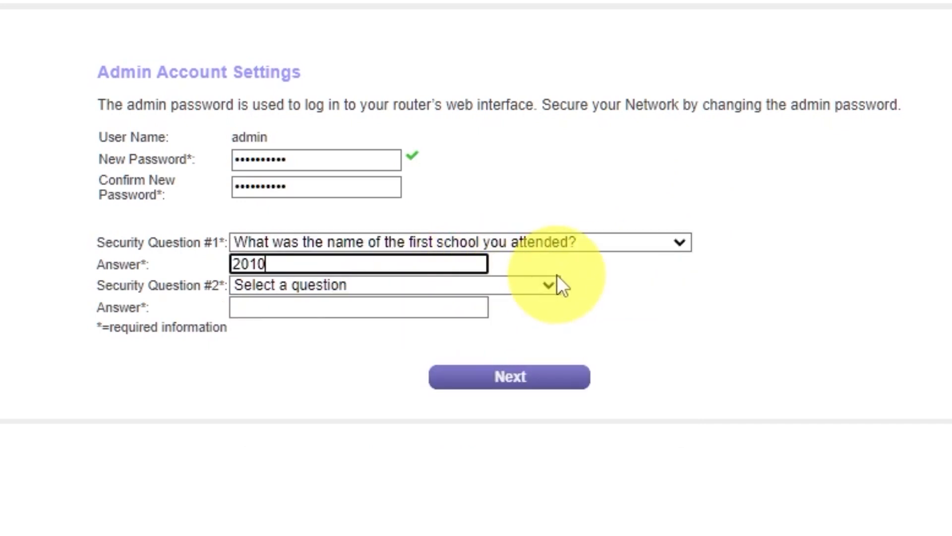
pyautogui.click(547, 285)
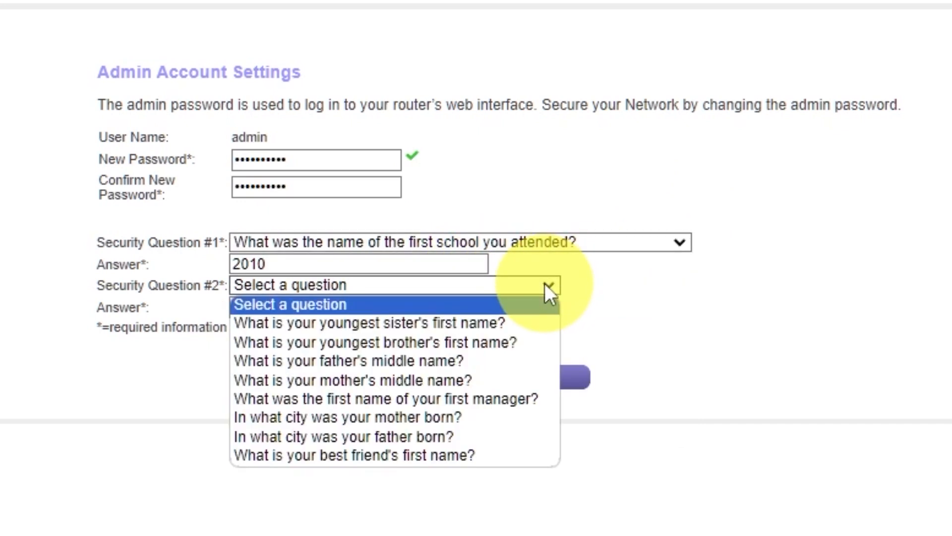
pyautogui.click(488, 436)
pyautogui.click(443, 306)
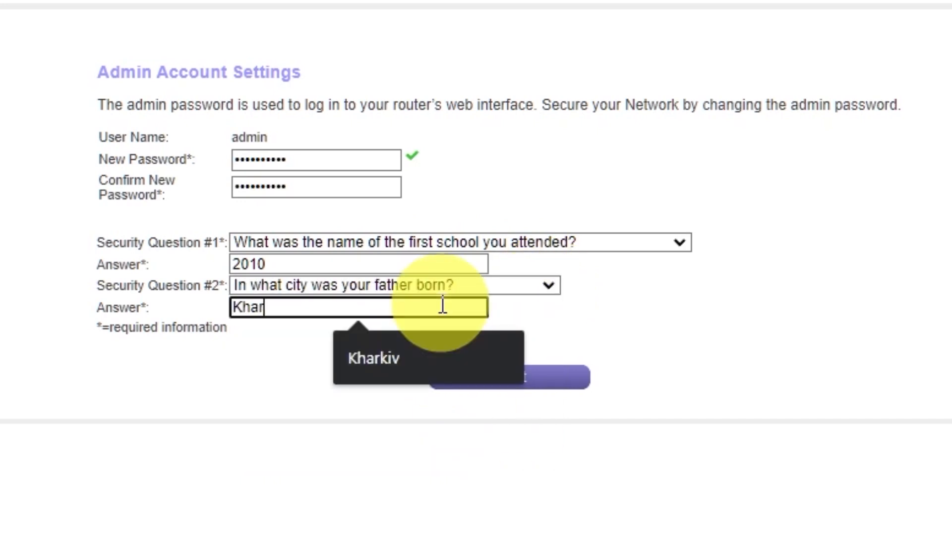
pyautogui.click(695, 313)
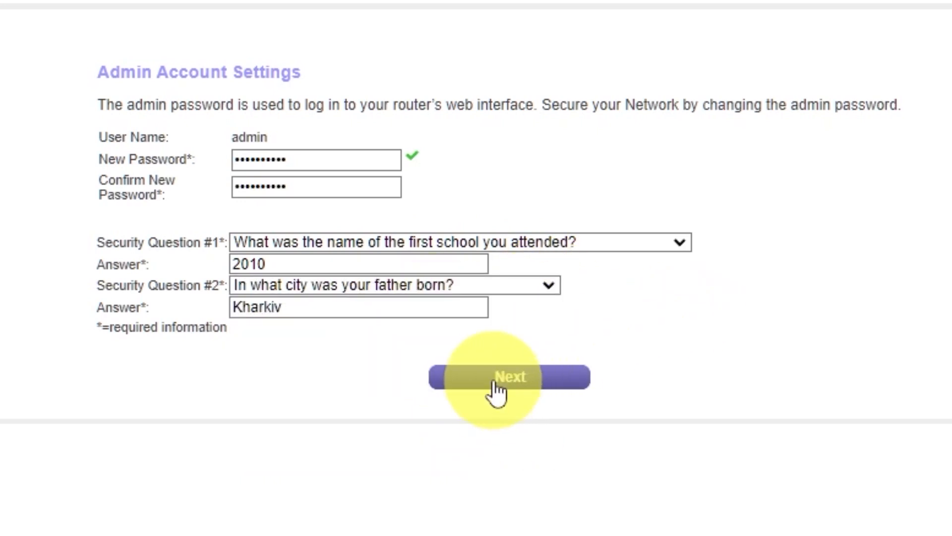
pyautogui.click(496, 389)
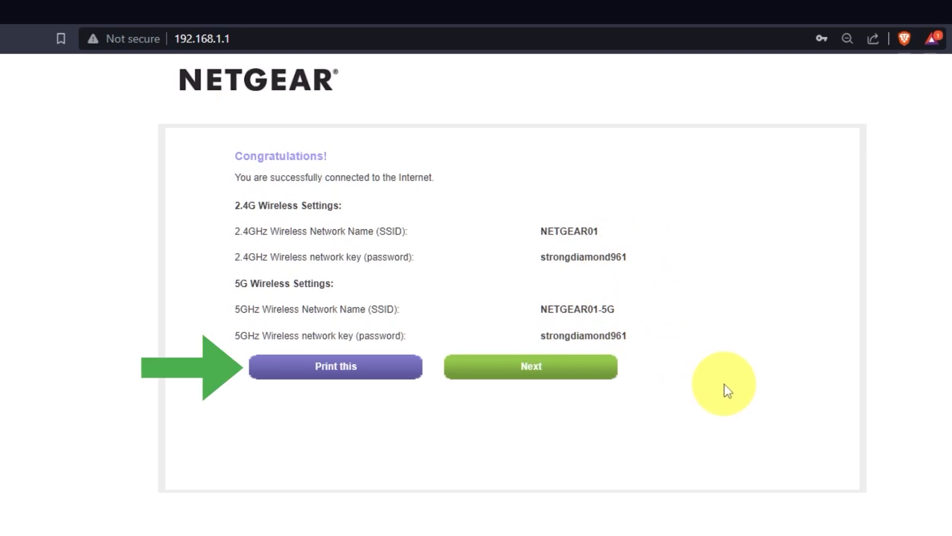
# Step: Continue past the wireless settings summary and accept the firmware upgrade check
pyautogui.click(585, 385)
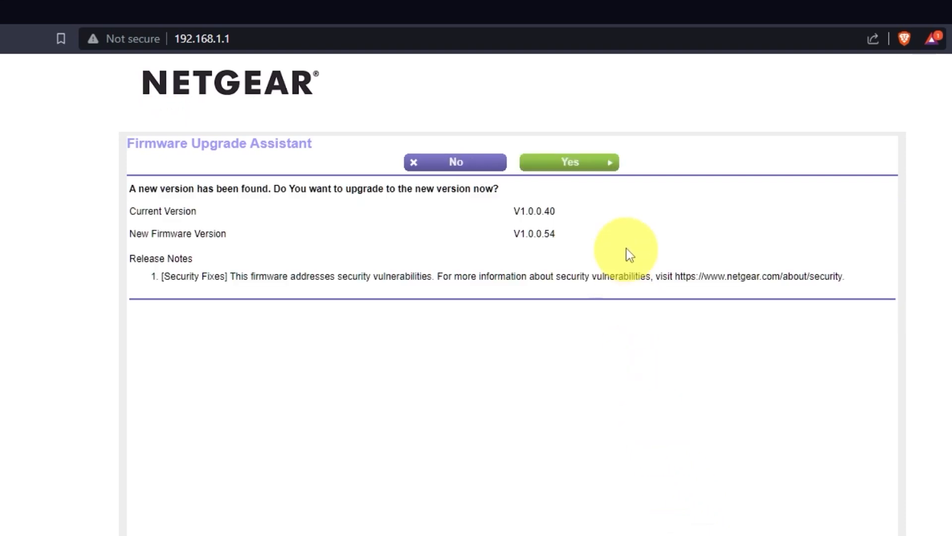
pyautogui.click(599, 169)
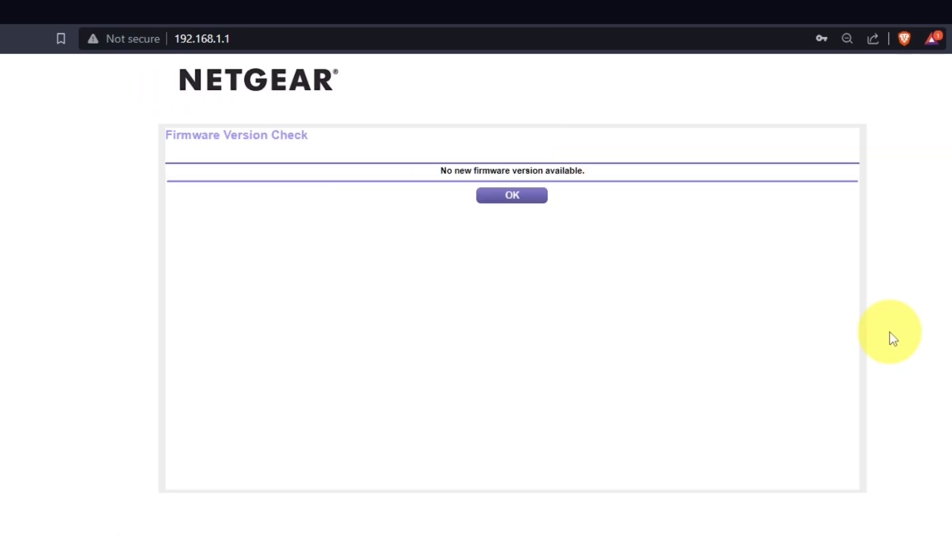
# Step: Acknowledge no new firmware, dismiss product registration, and enter 192.168.1.1 again
pyautogui.click(512, 195)
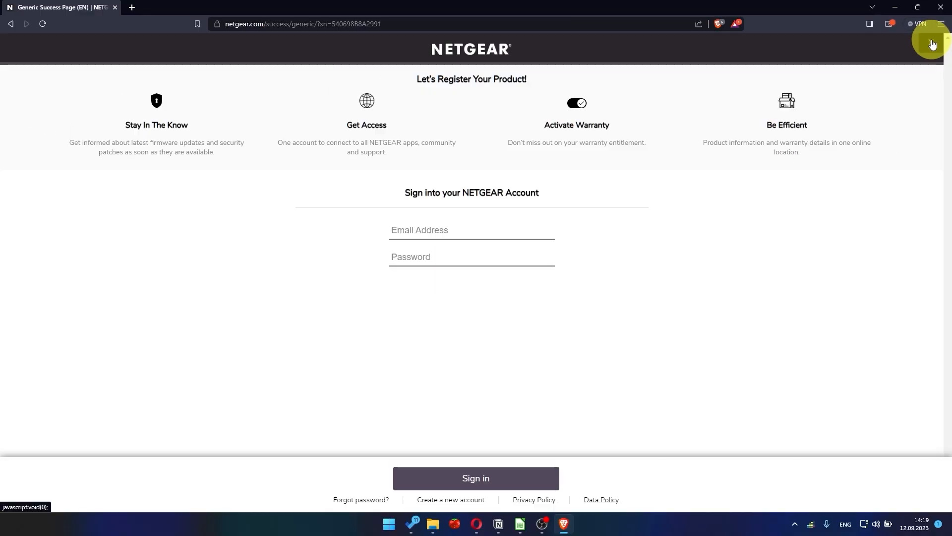
pyautogui.click(932, 44)
pyautogui.click(461, 23)
pyautogui.write('192.1')
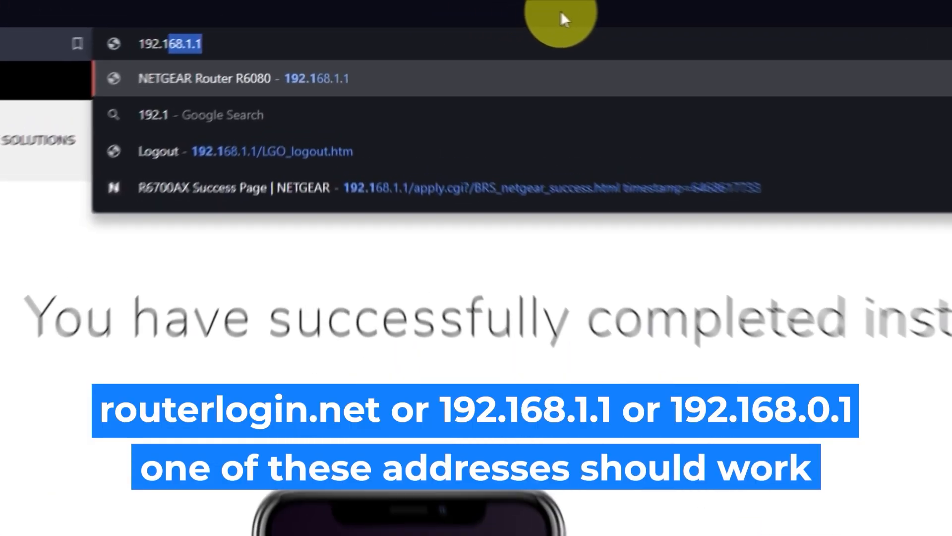
pyautogui.write('68.1.1')
# Step: Sign in to the router at 192.168.1.1 with the admin username and password
pyautogui.press('Return')
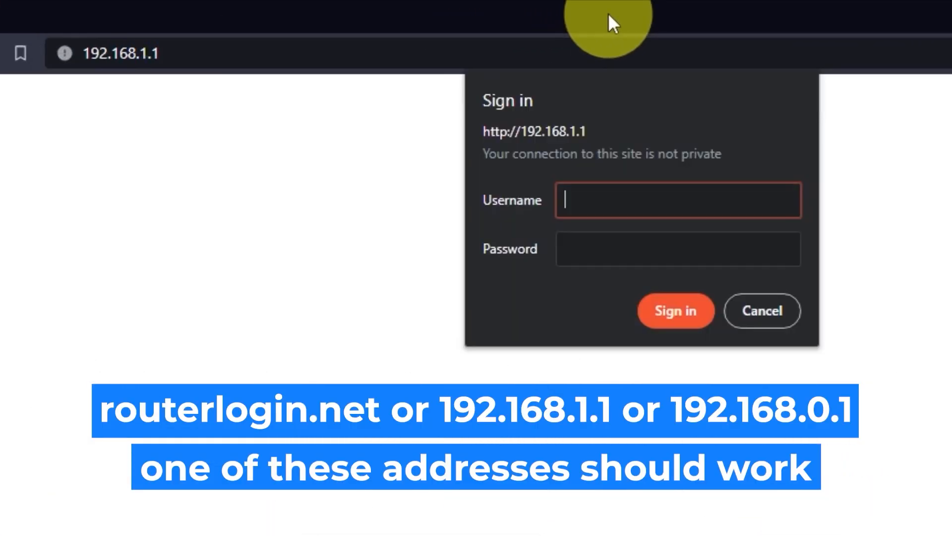
pyautogui.click(702, 201)
pyautogui.write('admin')
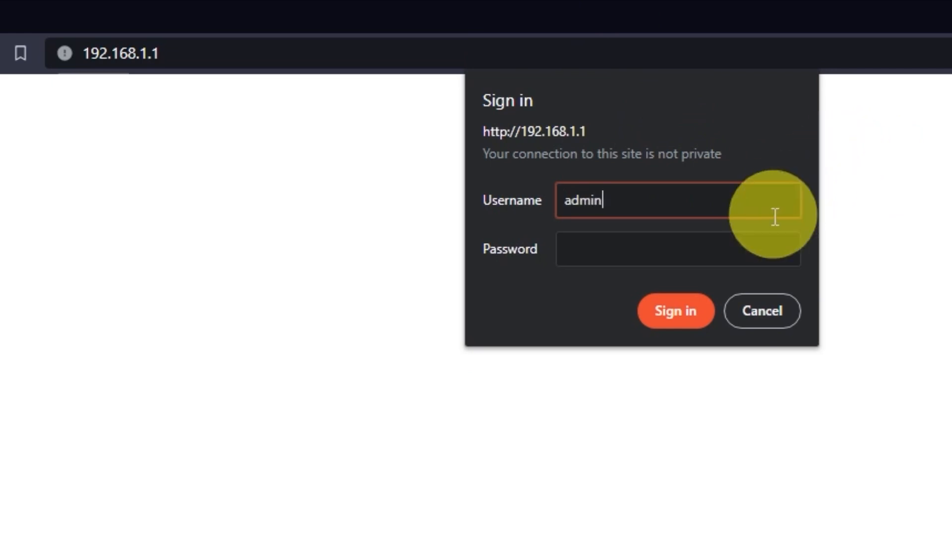
pyautogui.press('Tab')
pyautogui.write('•••••••••')
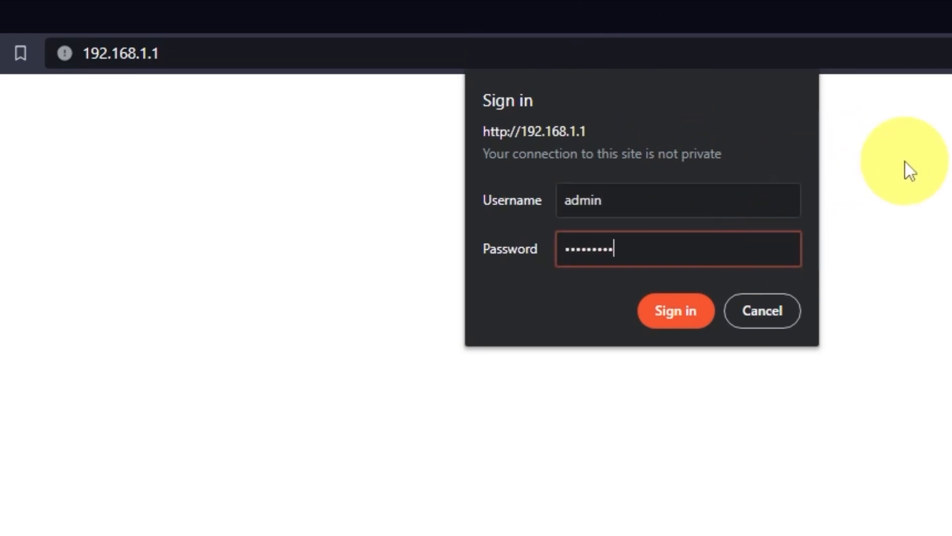
pyautogui.click(683, 308)
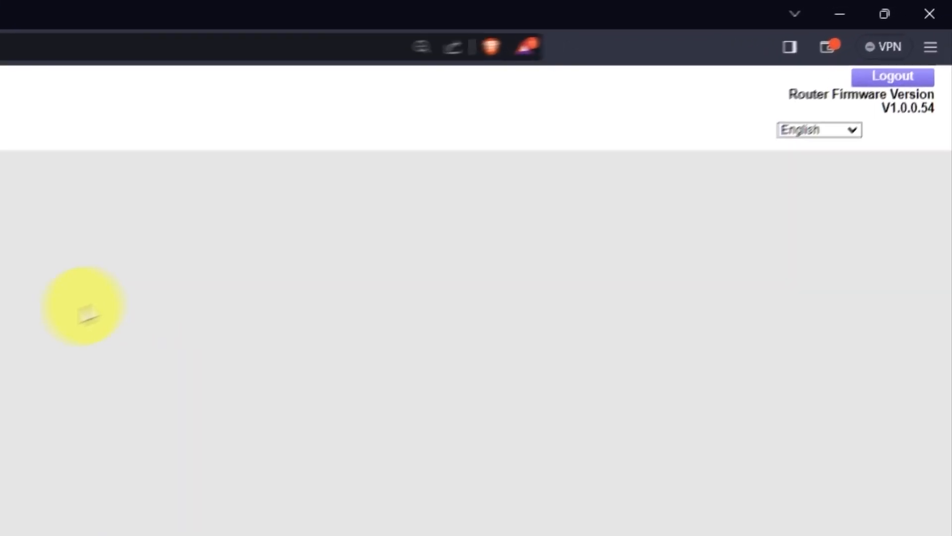
# Step: Browse the interface language list and keep English
pyautogui.click(848, 129)
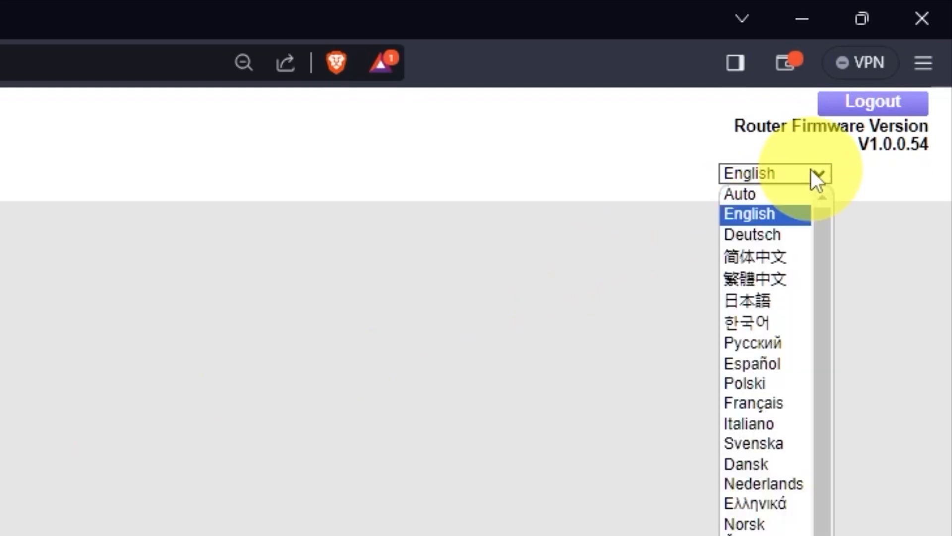
pyautogui.scroll(-1, 766, 327)
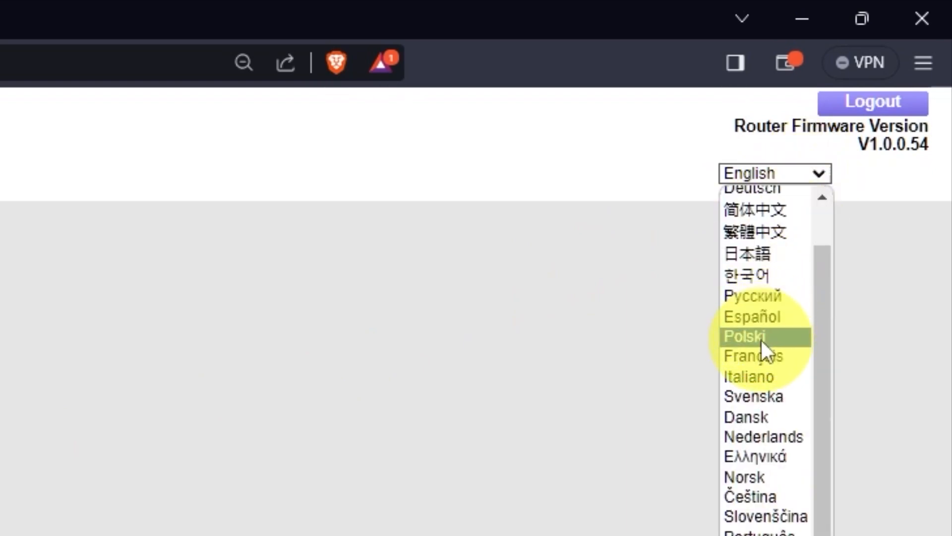
pyautogui.scroll(1, 761, 339)
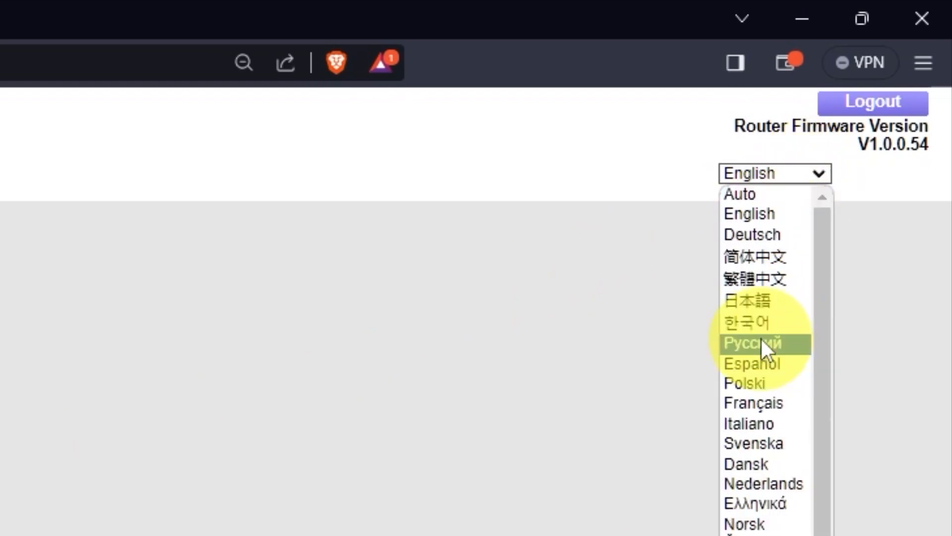
pyautogui.click(824, 168)
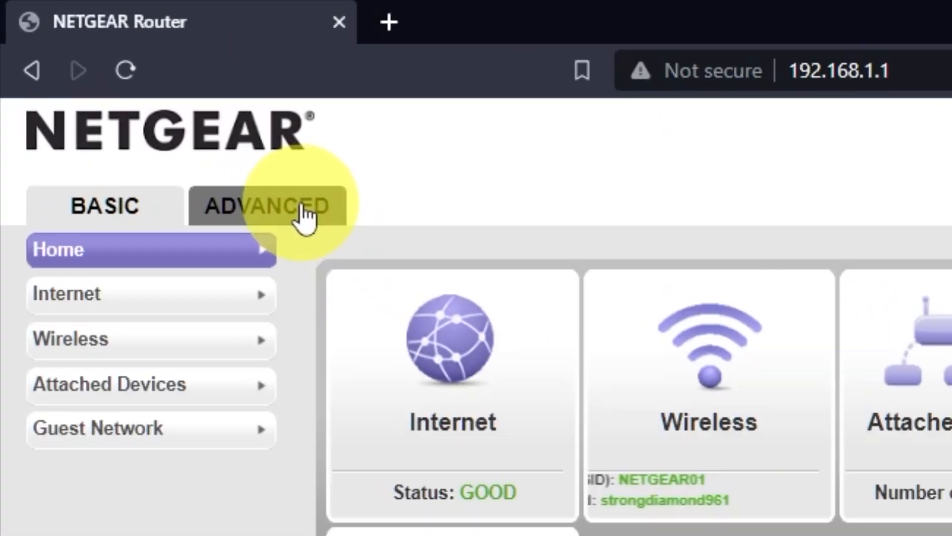
# Step: In the Advanced tab's Setup Wizard, choose to configure the router manually
pyautogui.click(304, 214)
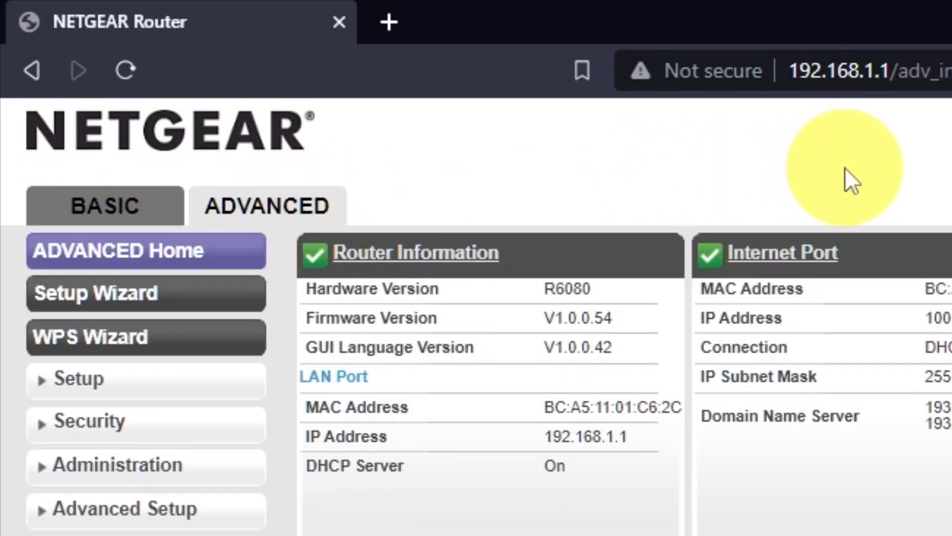
pyautogui.click(208, 298)
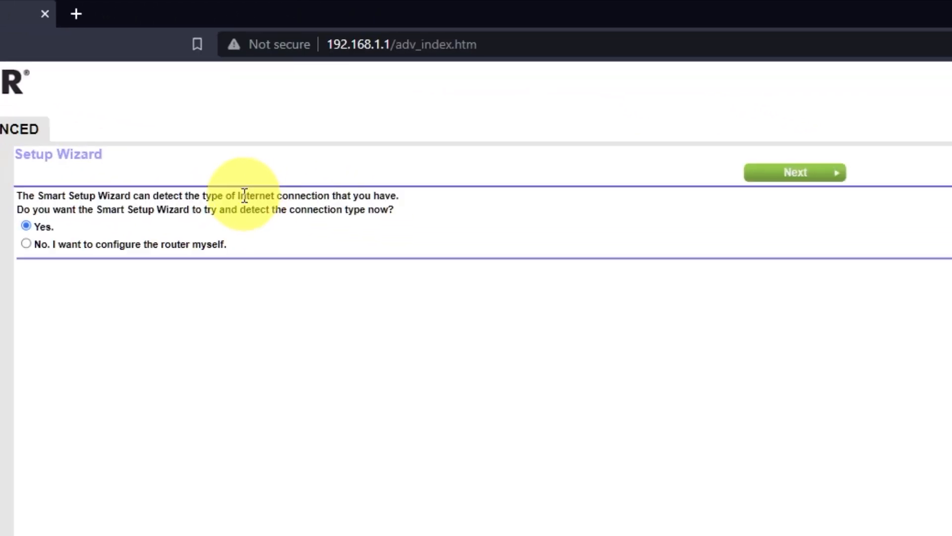
pyautogui.click(26, 243)
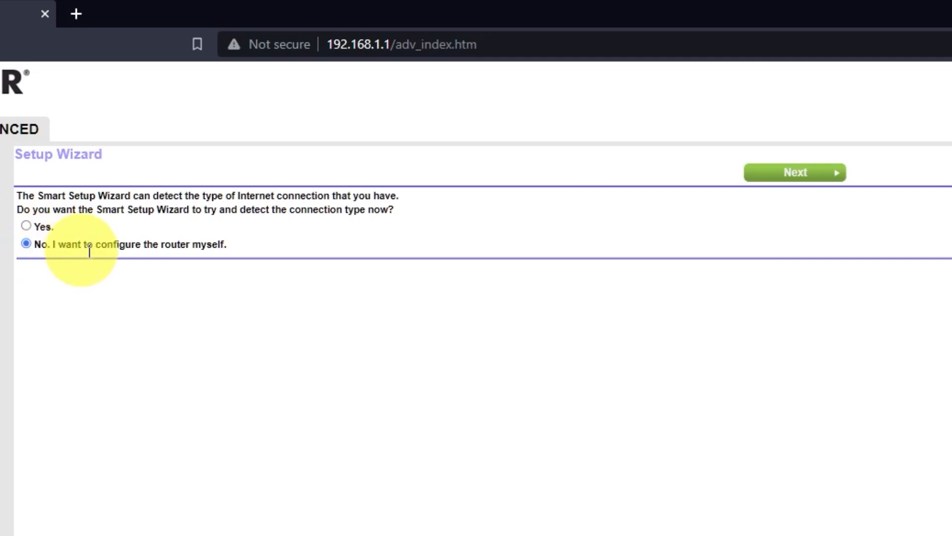
# Step: Apply Internet Setup with no login, dynamic IP and automatic DNS from the ISP
pyautogui.click(812, 174)
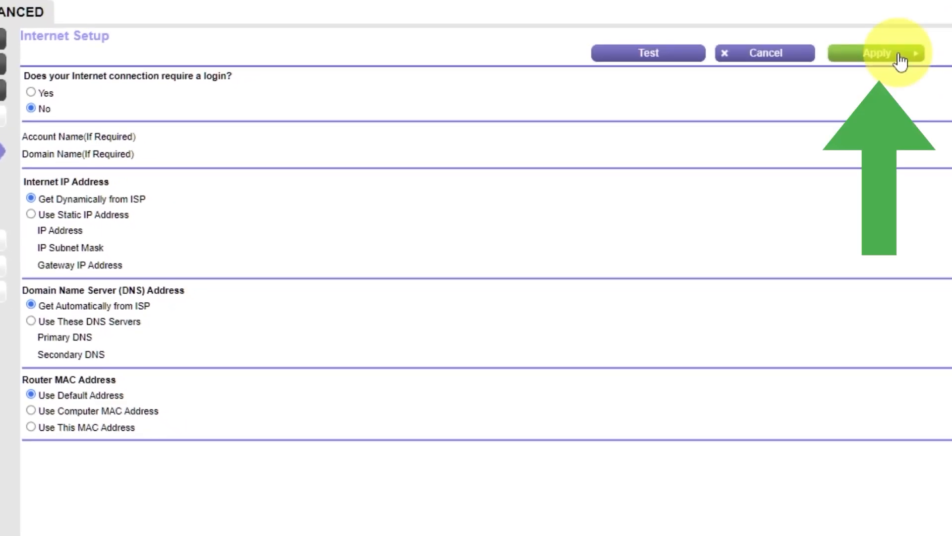
pyautogui.click(901, 54)
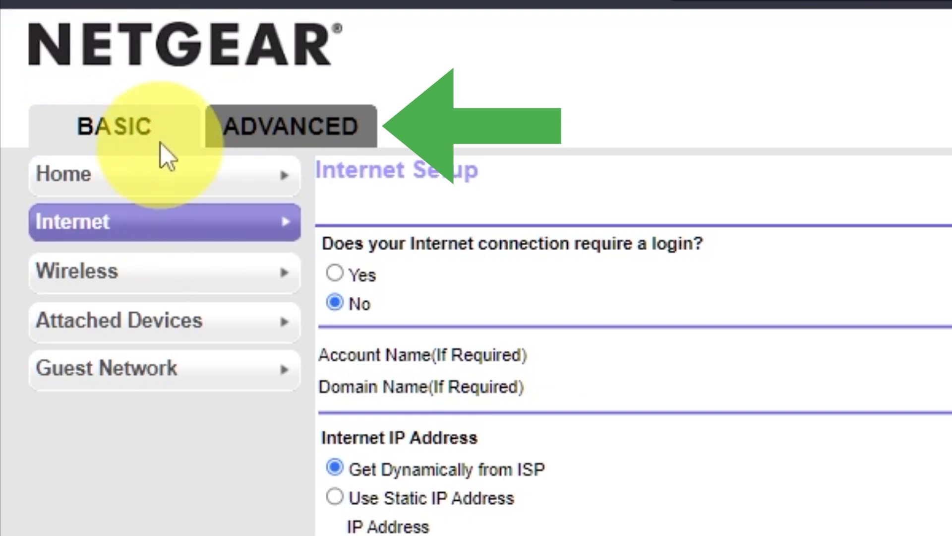
# Step: Reboot the router from the Advanced status page and confirm the restart
pyautogui.click(296, 130)
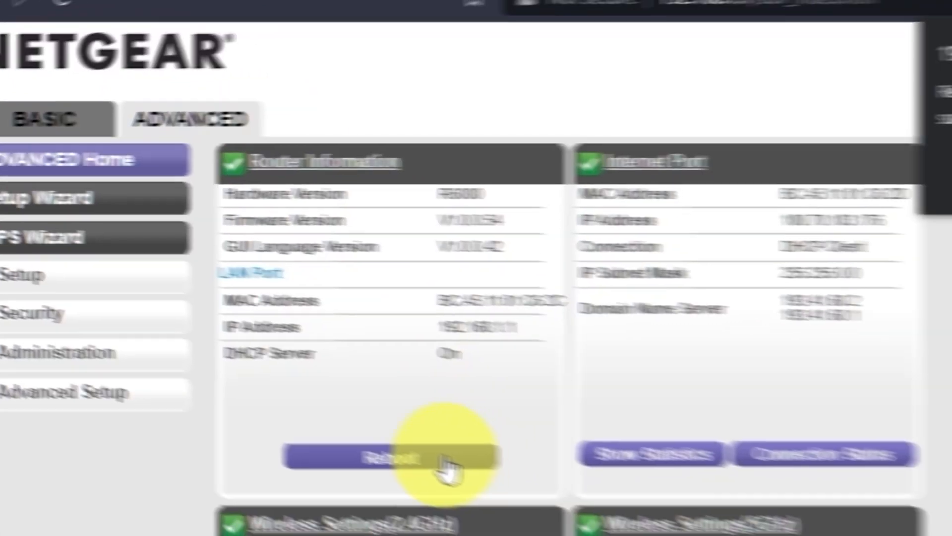
pyautogui.click(530, 481)
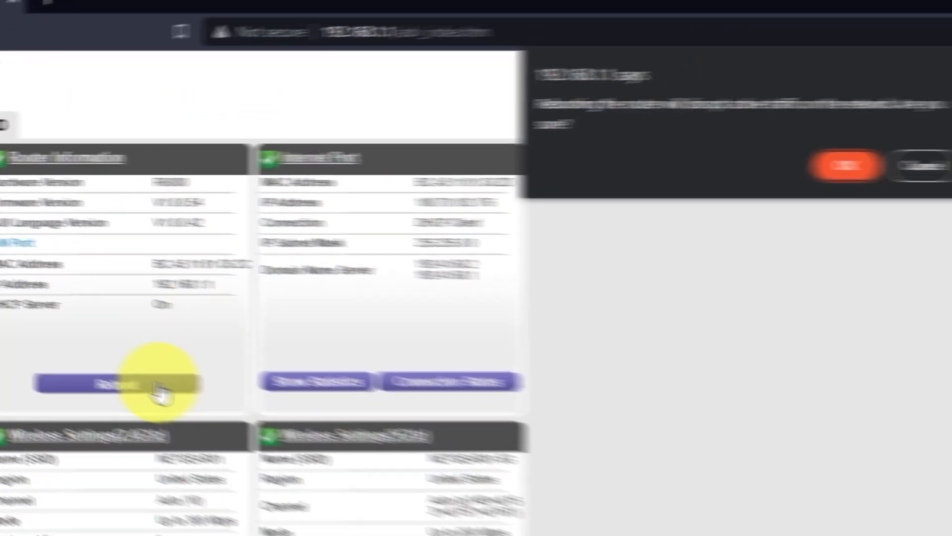
pyautogui.click(831, 165)
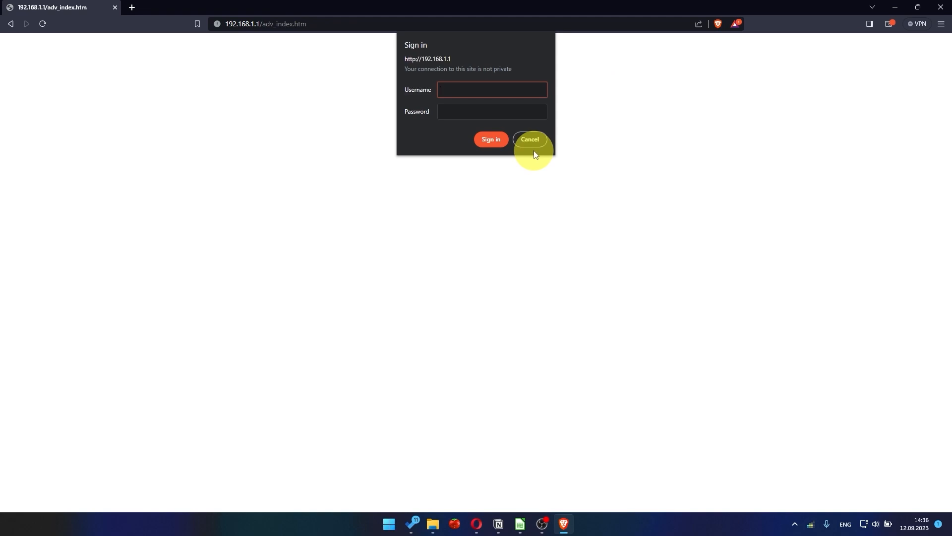
# Step: Search for 'you' in a new Brave tab to check whether the internet connection works
pyautogui.click(132, 7)
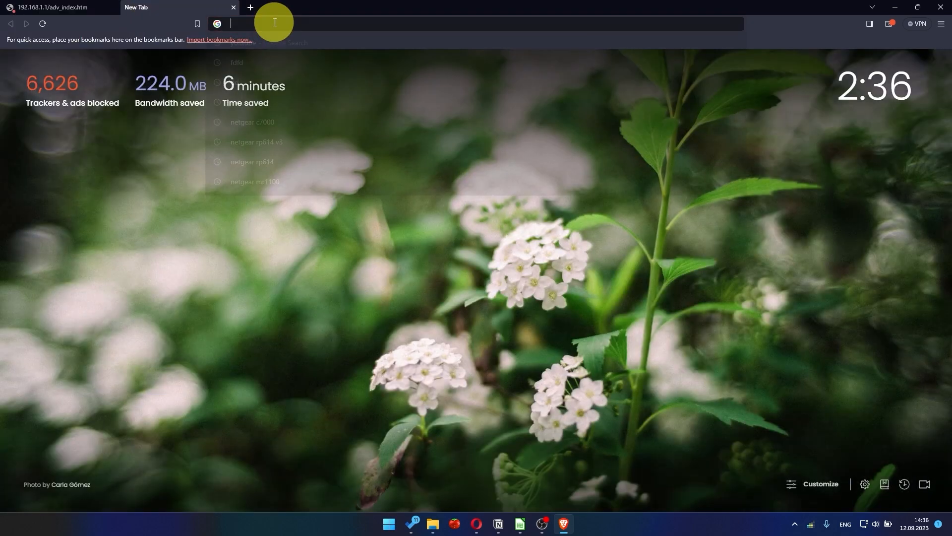
pyautogui.write('you')
pyautogui.press('Return')
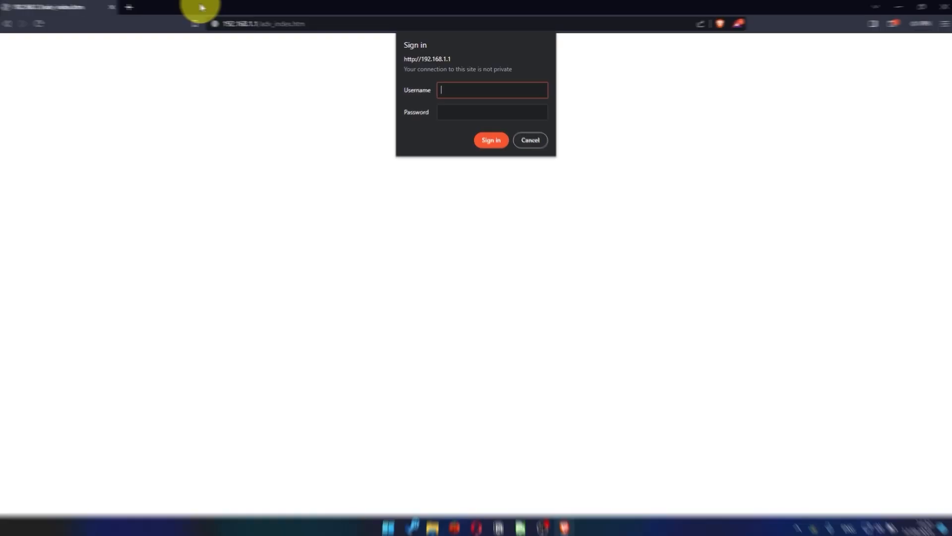
# Step: Sign in to the router as admin with the account password and re-apply the Internet Setup settings
pyautogui.write('admin')
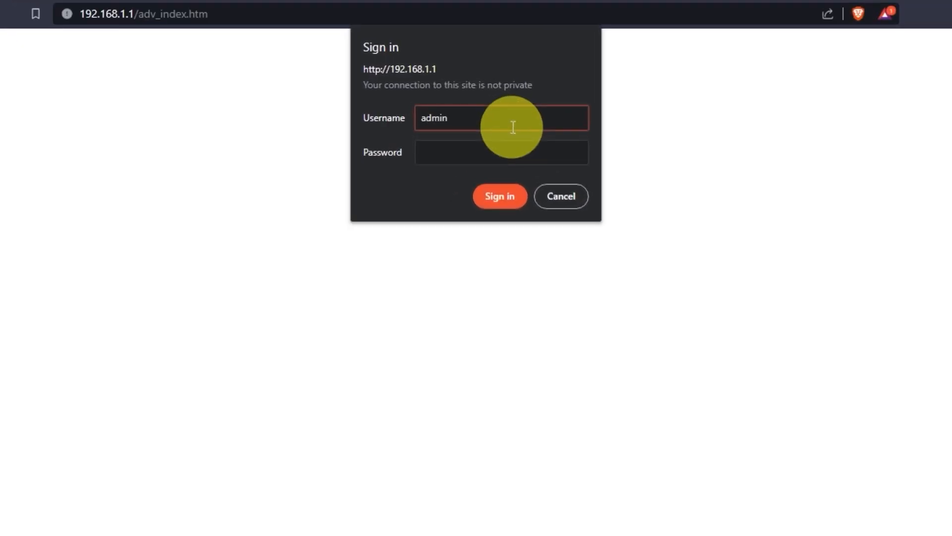
pyautogui.press('Tab')
pyautogui.write('•••••••••')
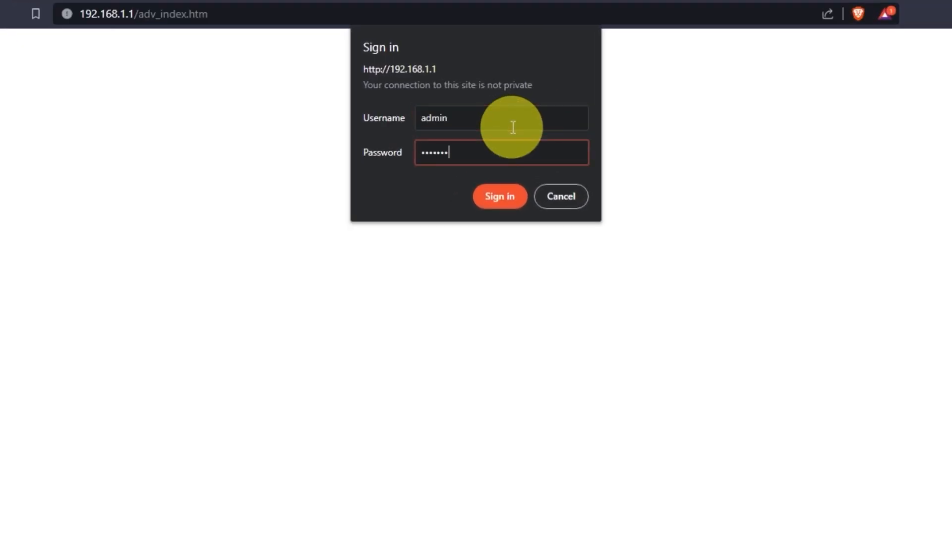
pyautogui.click(519, 191)
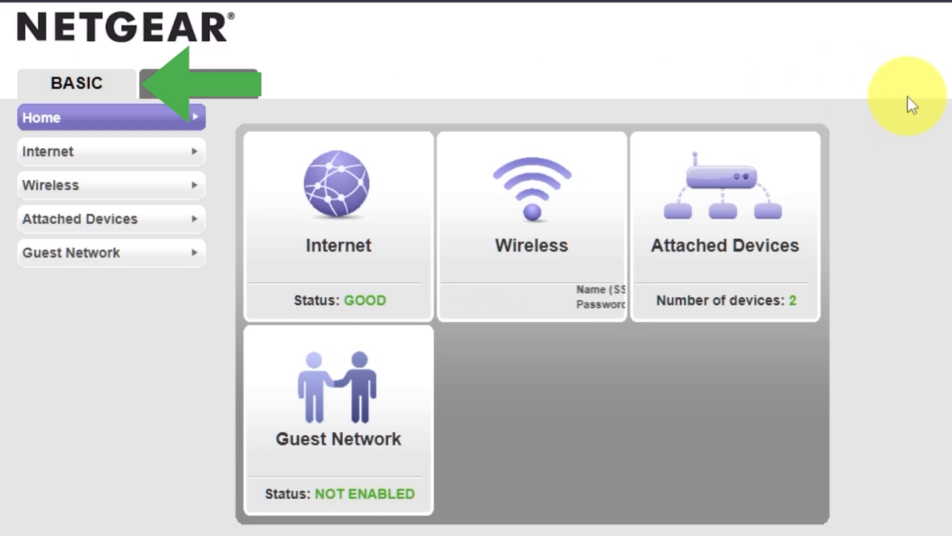
pyautogui.click(96, 156)
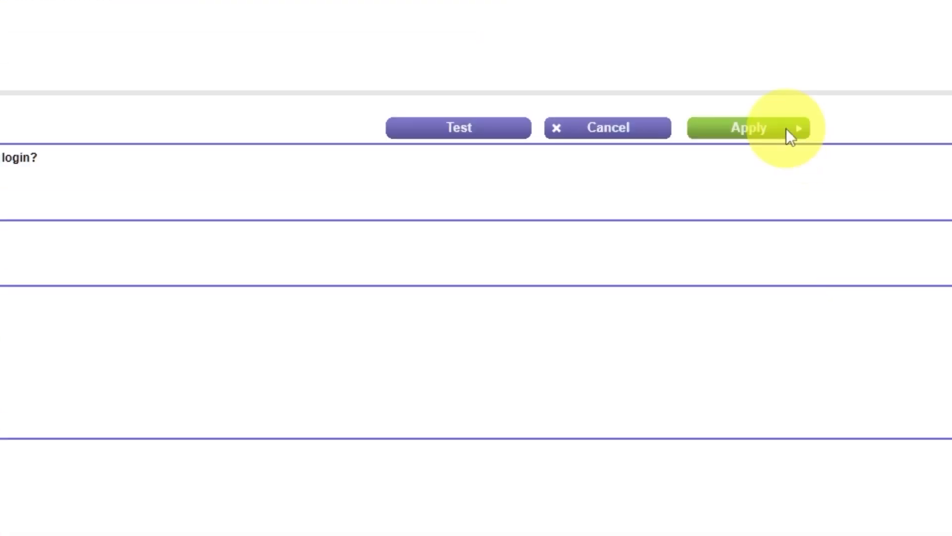
pyautogui.click(787, 129)
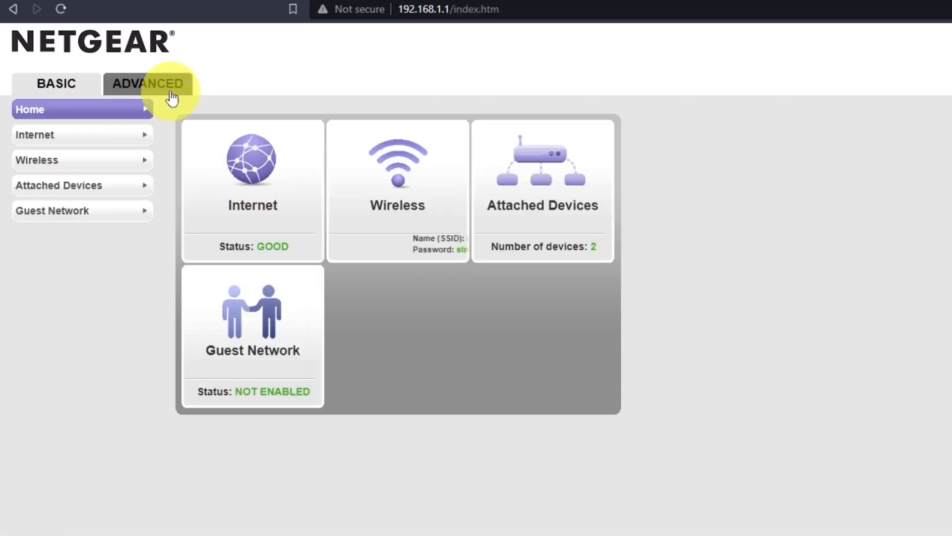
# Step: Reboot the router again from the ADVANCED page and confirm the reboot
pyautogui.click(169, 90)
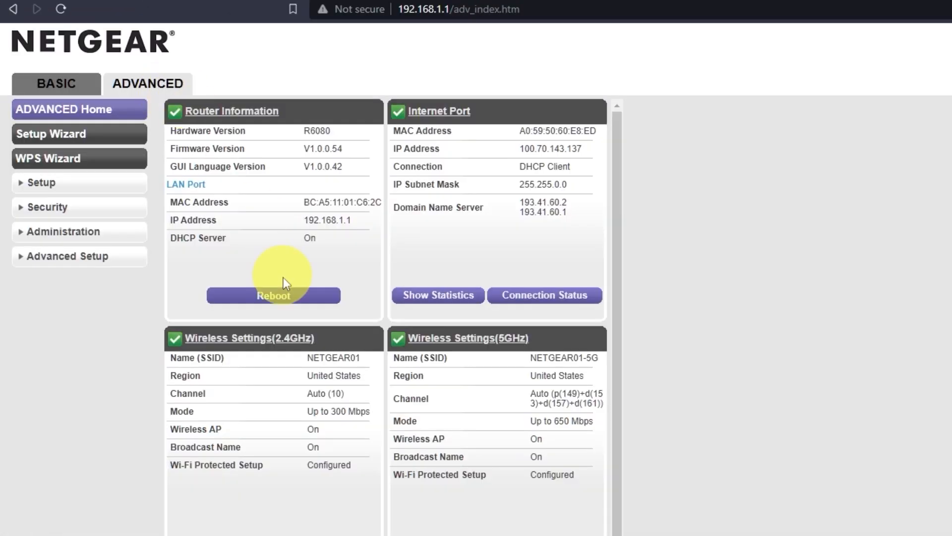
pyautogui.click(272, 296)
pyautogui.click(792, 112)
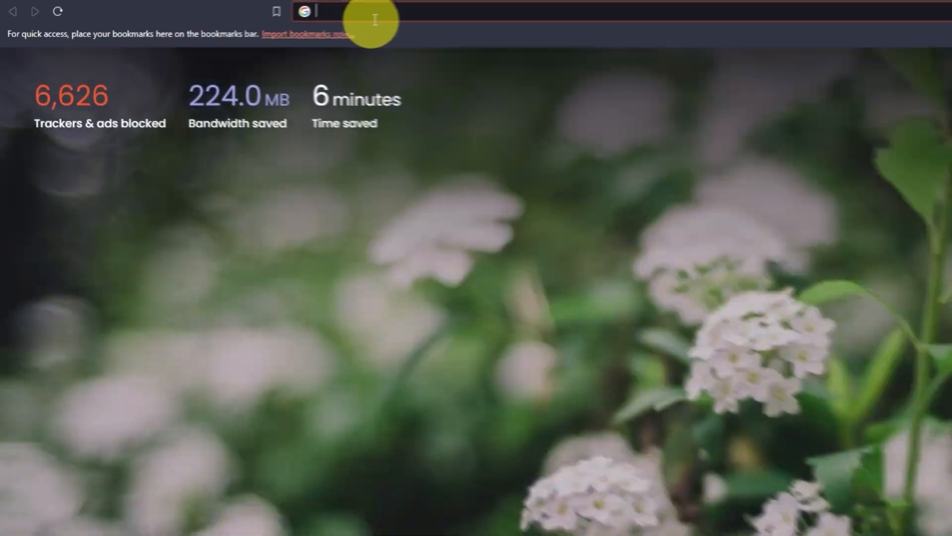
# Step: Search for 'you' in a new tab to confirm Google results now load
pyautogui.click(372, 15)
pyautogui.write('you')
pyautogui.press('Return')
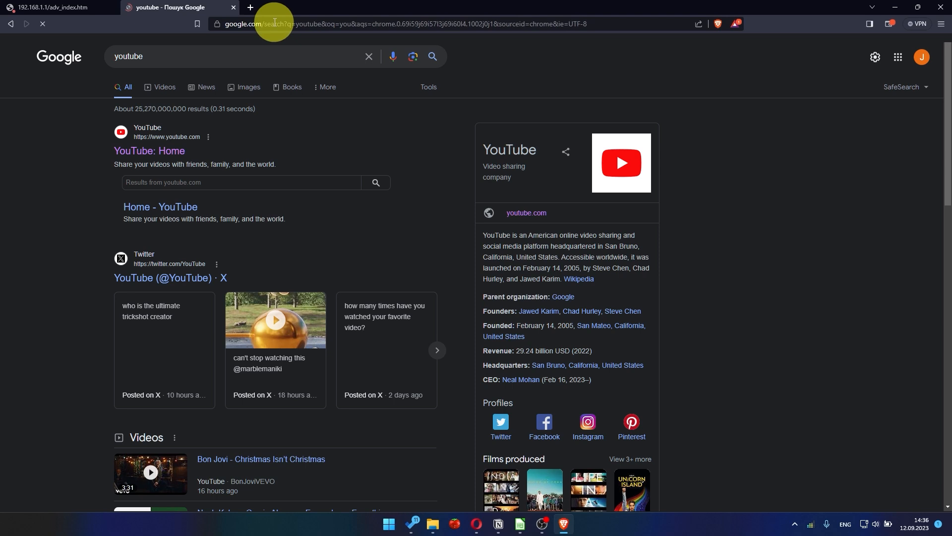